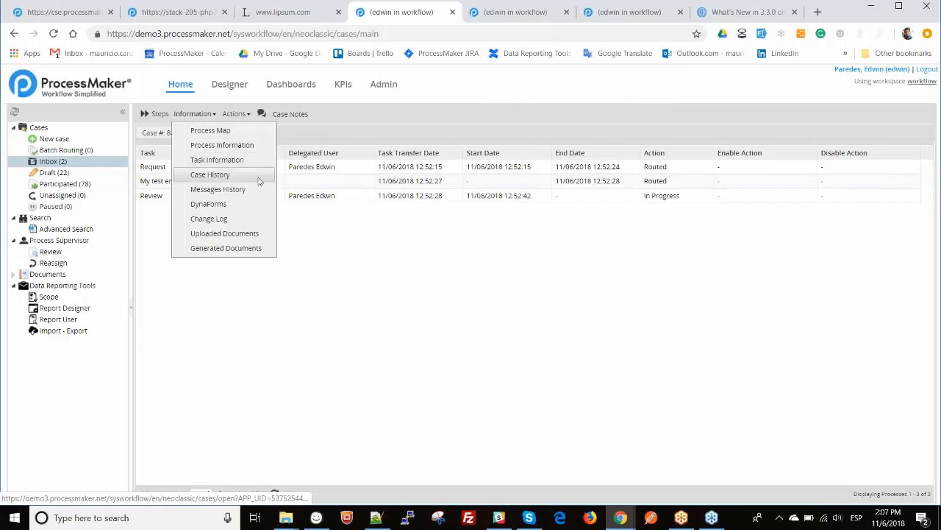
- Toggle between case #87's Process Map and Case History, then switch to its change log tab
{"action": "left_click", "coordinate": [243, 145]}
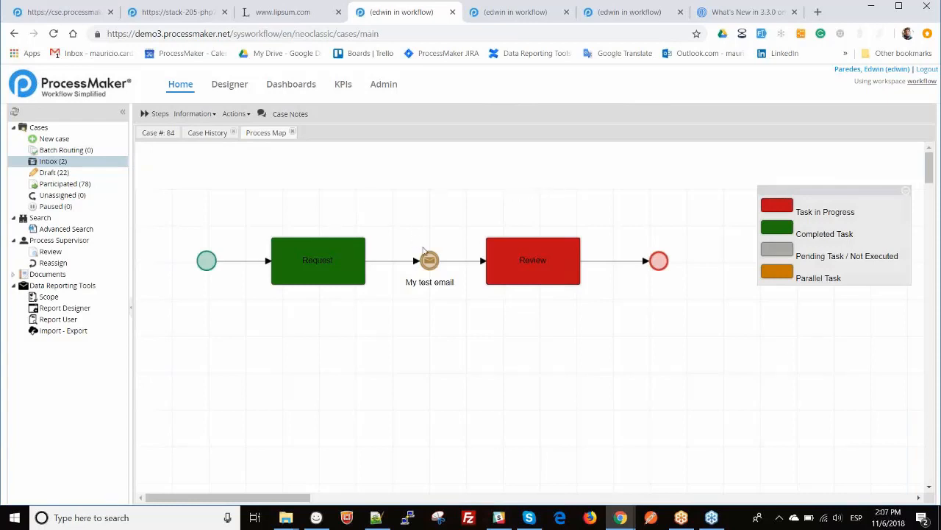
{"action": "left_click", "coordinate": [210, 134]}
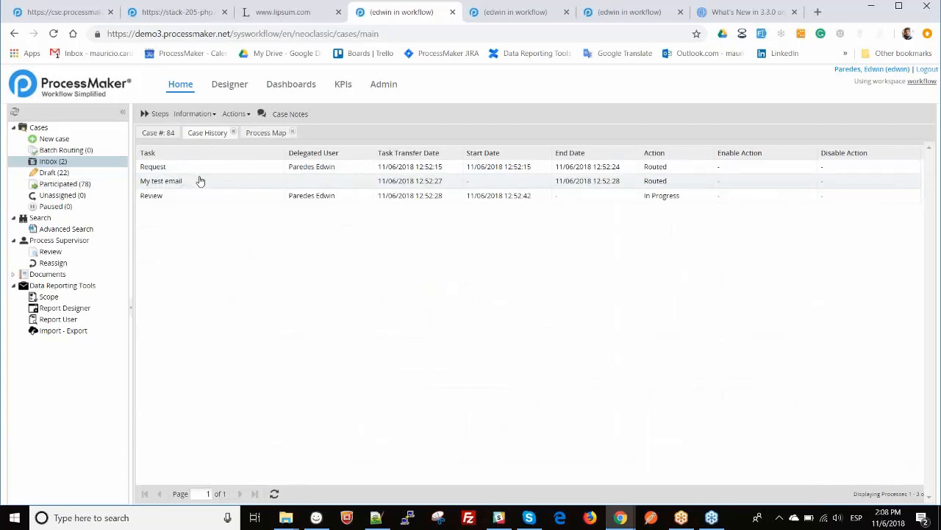
{"action": "left_click", "coordinate": [262, 133]}
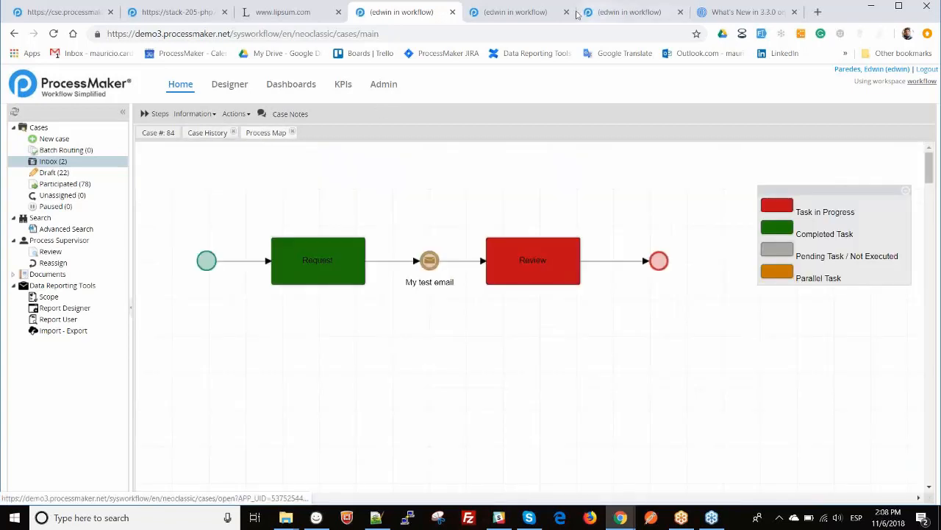
{"action": "left_click", "coordinate": [518, 6]}
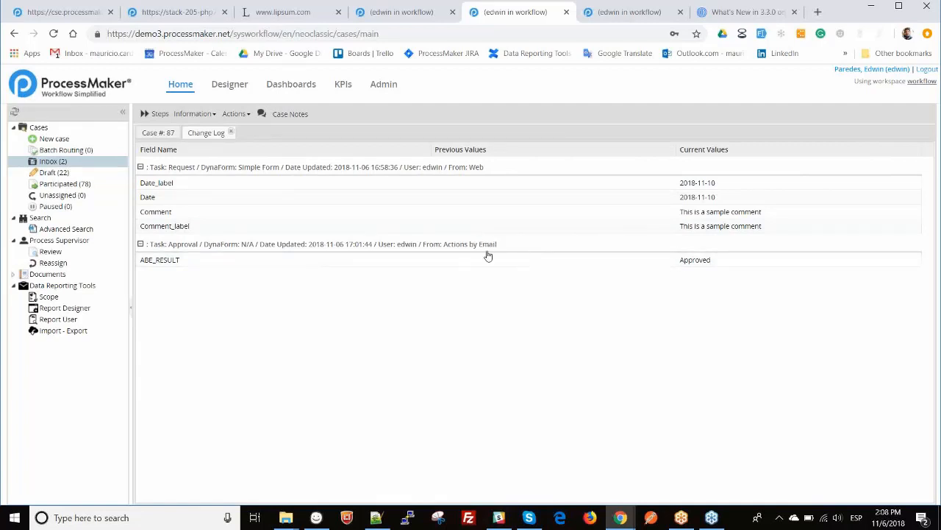
- Switch to the browser tab listing the audit and processmaker log files
{"action": "left_click", "coordinate": [615, 13]}
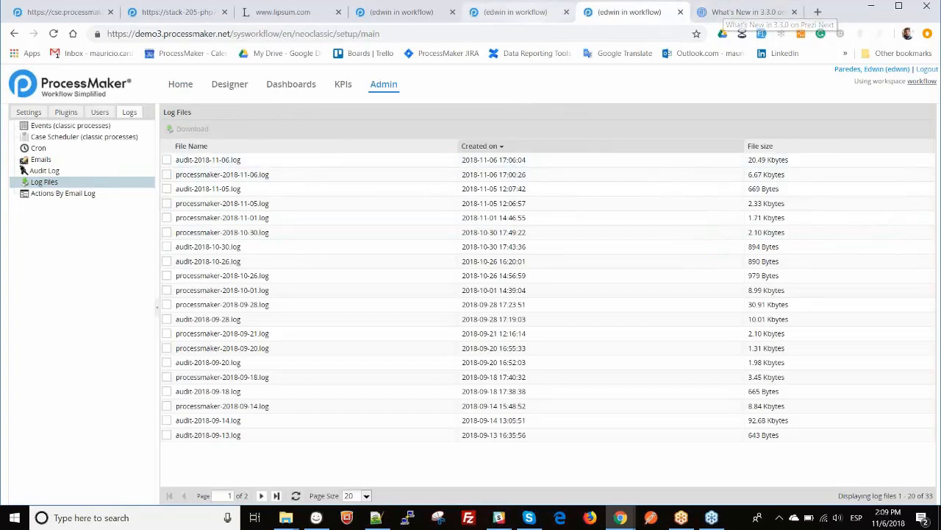
- Switch to the second user's browser window showing case #88 in the Inbox
{"action": "left_click", "coordinate": [620, 519]}
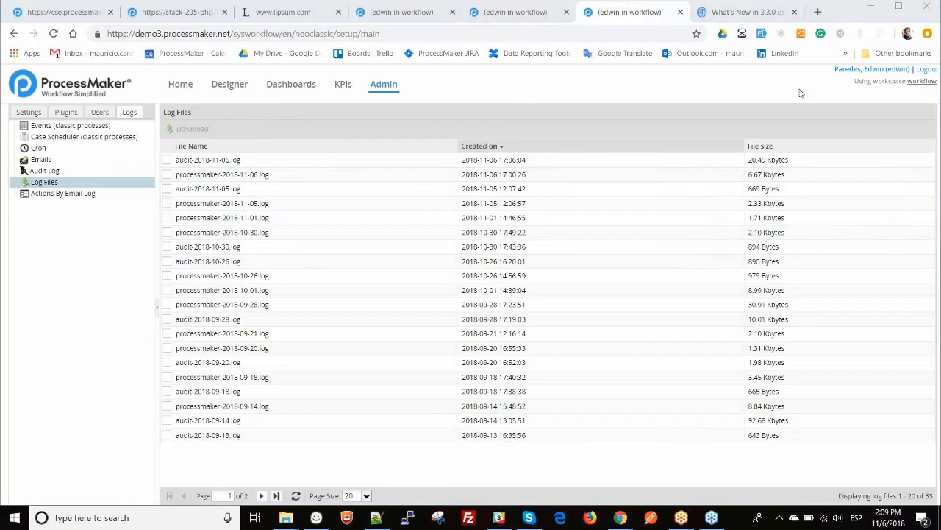
{"action": "key", "text": "alt+Tab"}
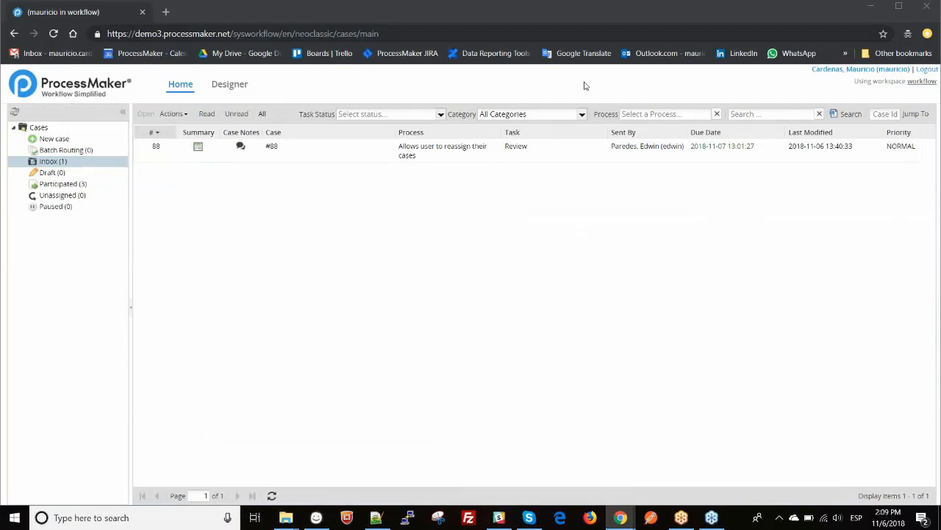
{"action": "double_click", "coordinate": [445, 156]}
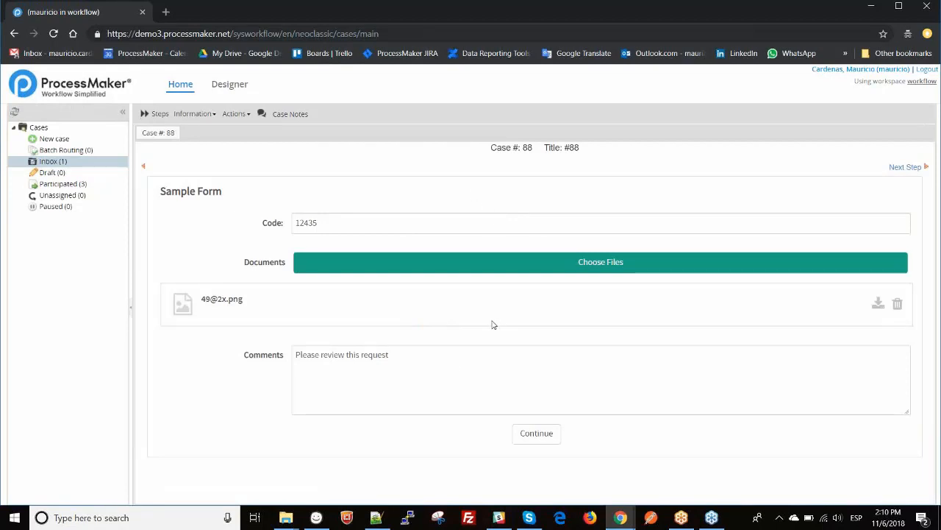
{"action": "left_click", "coordinate": [380, 227]}
{"action": "left_click", "coordinate": [397, 150]}
{"action": "left_click", "coordinate": [233, 115]}
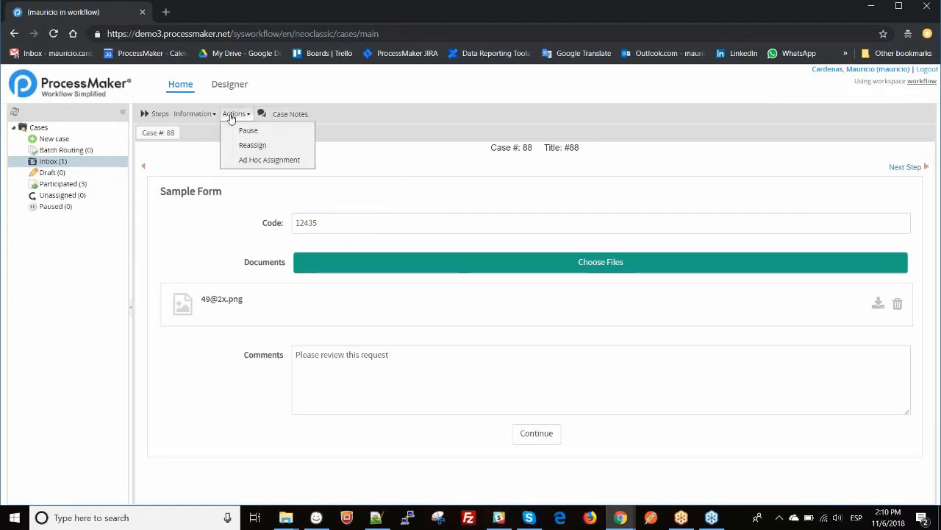
- Start reassigning case #88, then close the Reassign Case dialog without reassigning
{"action": "left_click", "coordinate": [270, 147]}
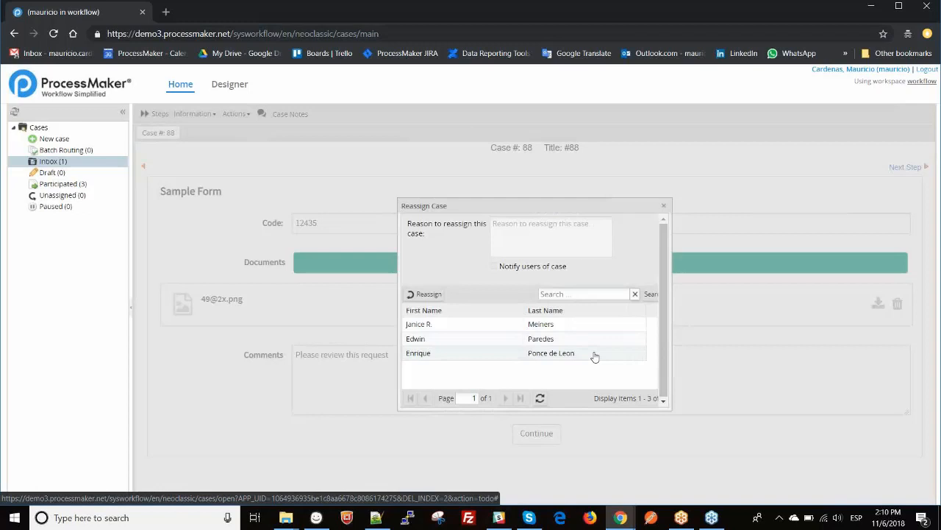
{"action": "left_click", "coordinate": [664, 207]}
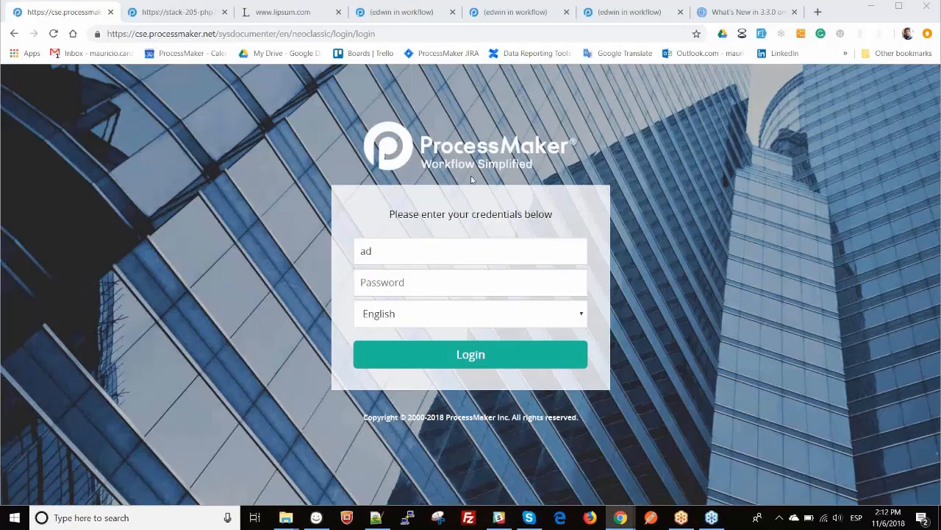
- Finish the admin username, log into the documenter workspace, and show the Designer process list
{"action": "left_click", "coordinate": [408, 253]}
{"action": "type", "text": "min"}
{"action": "key", "text": "Return"}
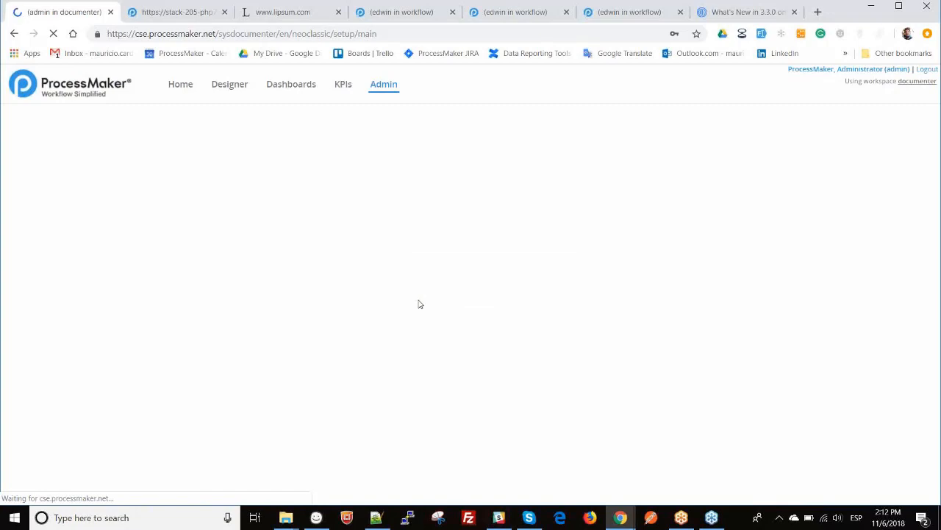
{"action": "left_click", "coordinate": [236, 90]}
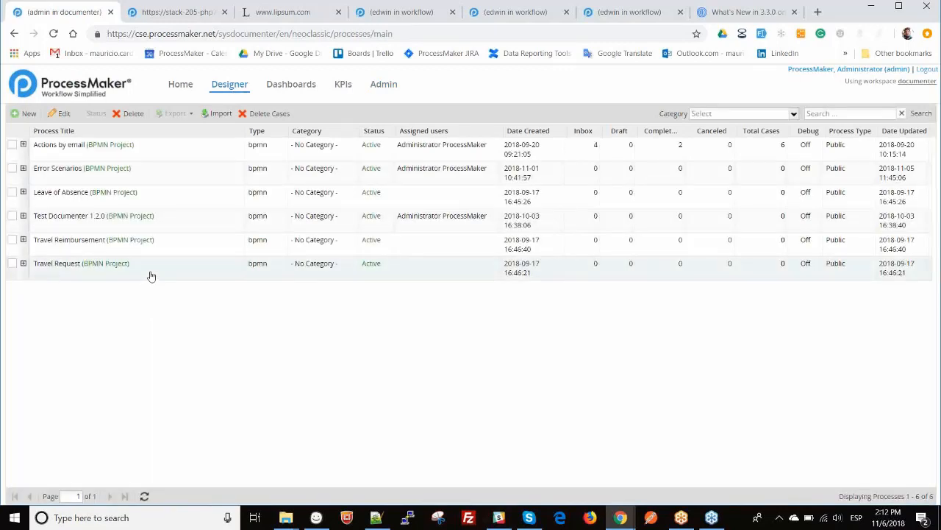
- Open the Travel Request process and view its Process Documenter page
{"action": "double_click", "coordinate": [150, 276]}
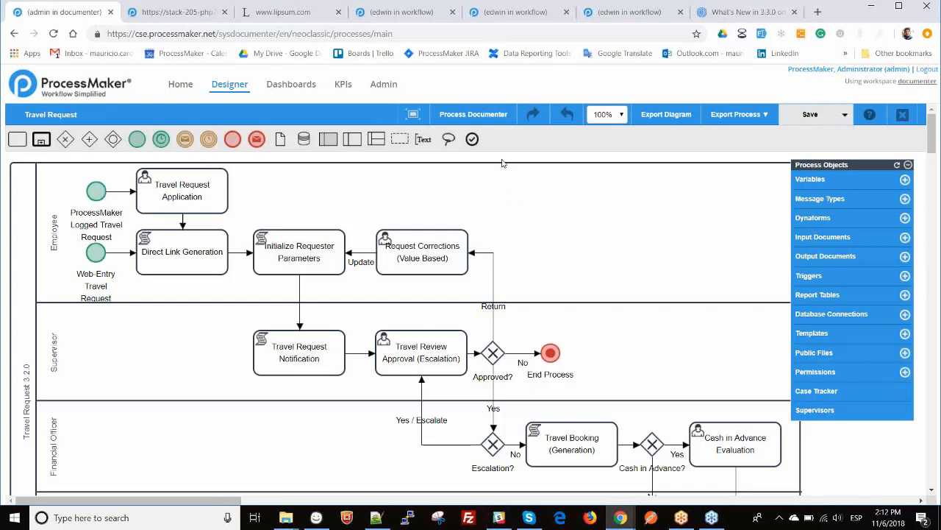
{"action": "left_click", "coordinate": [478, 119]}
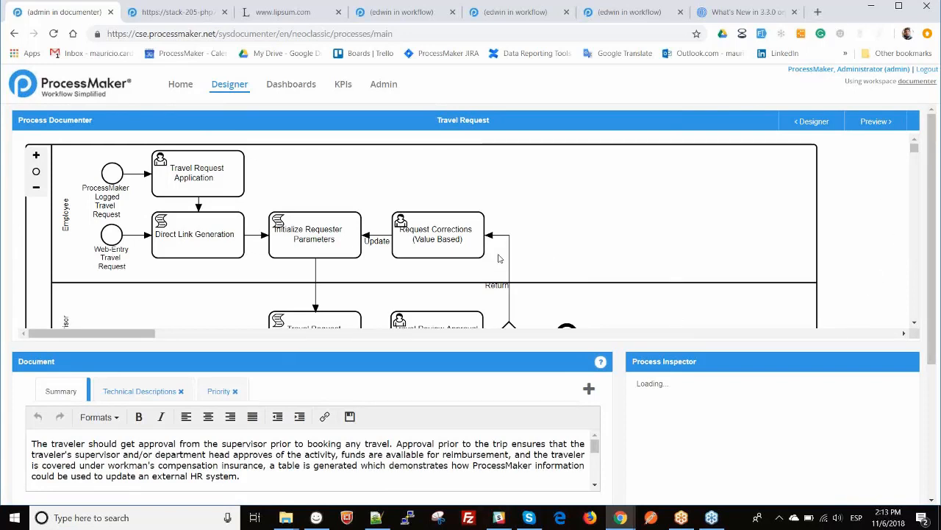
{"action": "left_click", "coordinate": [114, 177]}
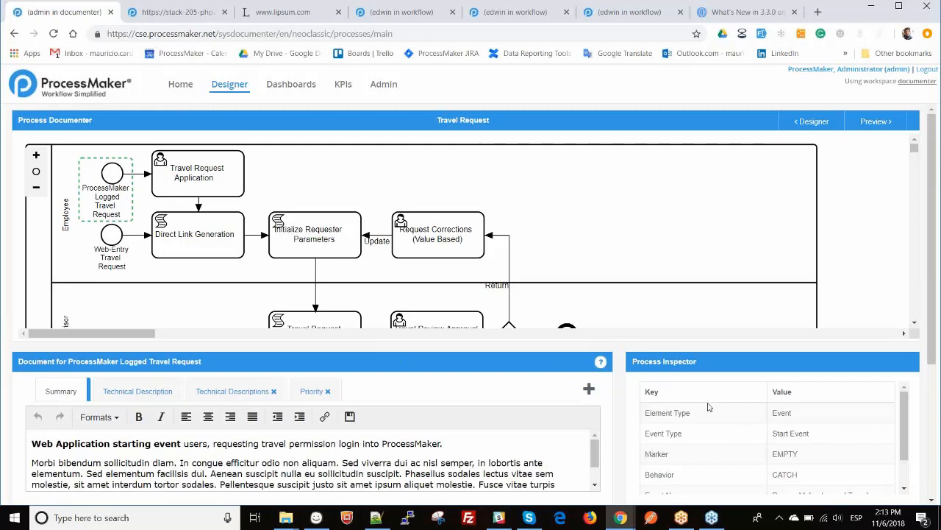
{"action": "scroll", "coordinate": [711, 391], "scroll_direction": "down", "scroll_amount": 2}
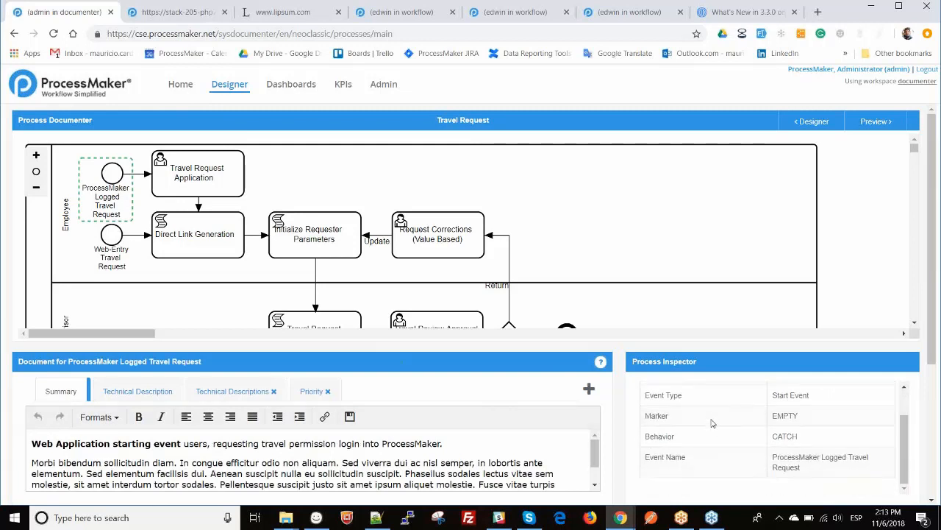
{"action": "left_click", "coordinate": [216, 186]}
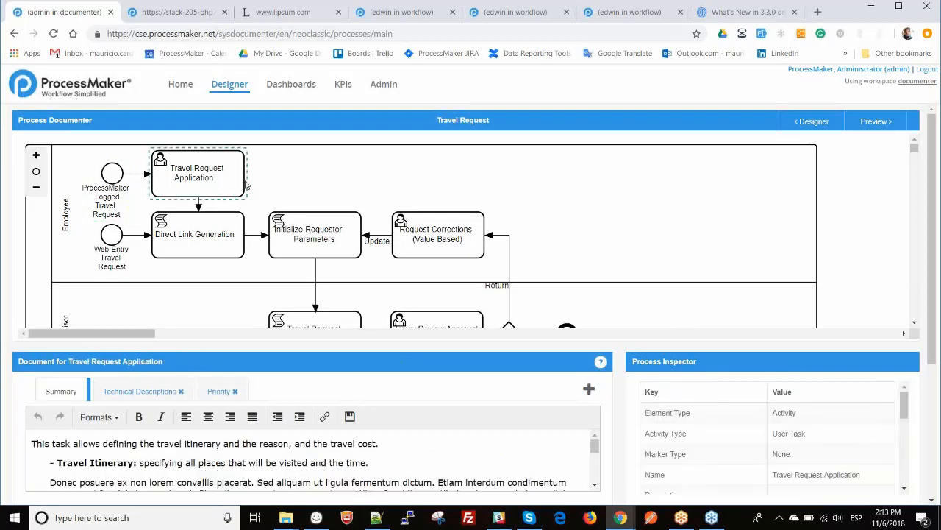
{"action": "scroll", "coordinate": [712, 434], "scroll_direction": "down", "scroll_amount": 2}
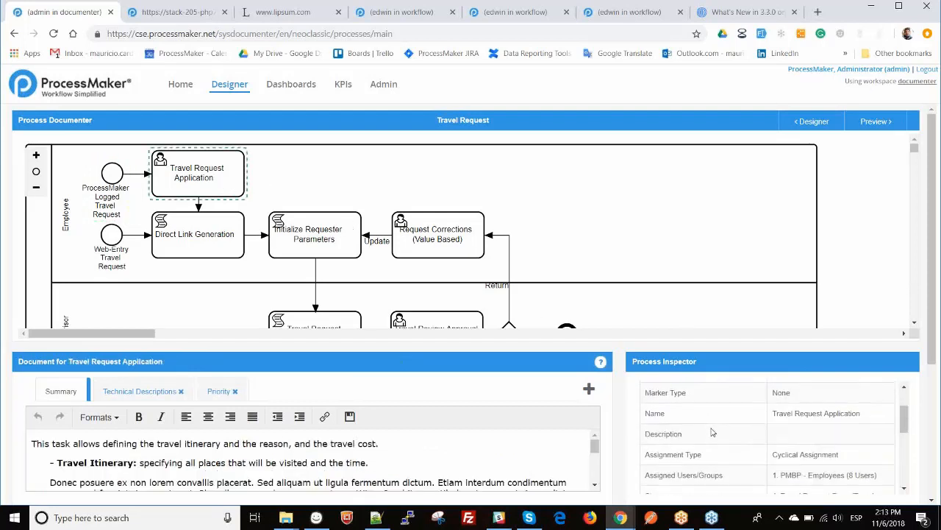
{"action": "scroll", "coordinate": [712, 432], "scroll_direction": "down", "scroll_amount": 1}
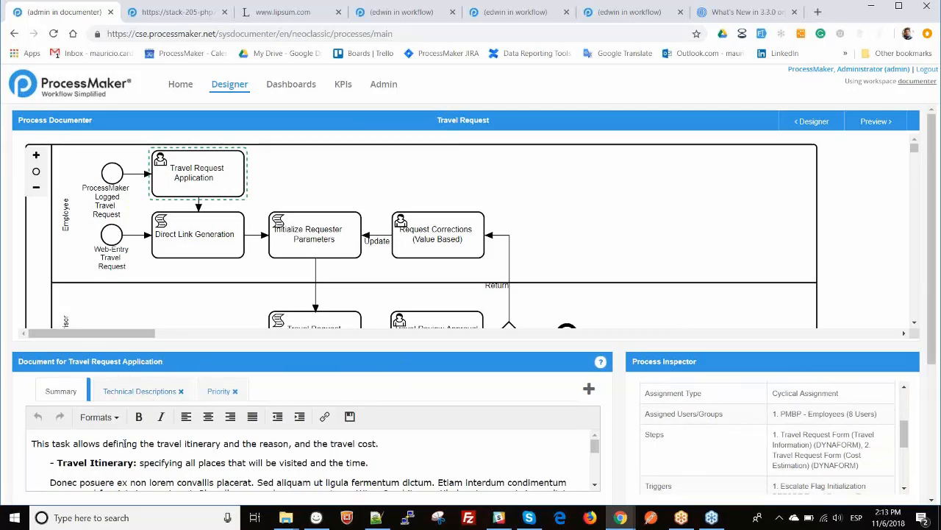
{"action": "scroll", "coordinate": [125, 443], "scroll_direction": "down", "scroll_amount": 3}
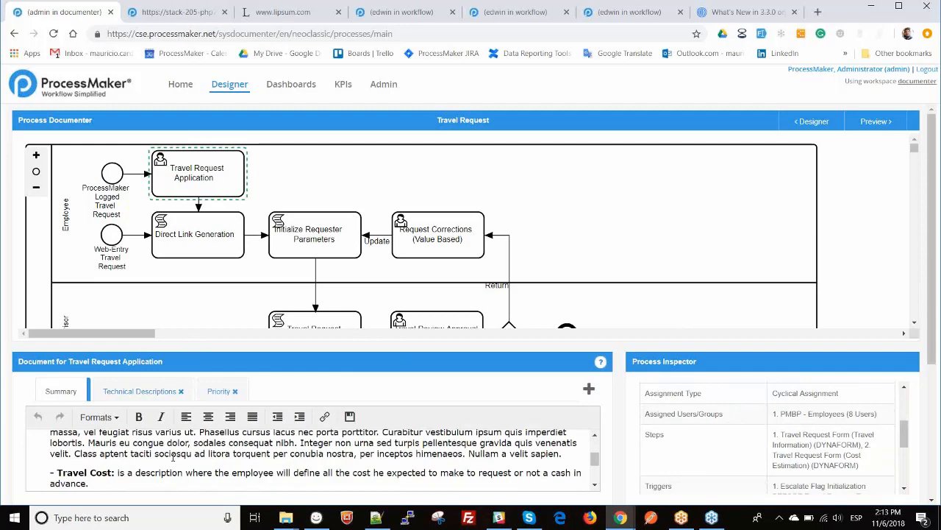
{"action": "scroll", "coordinate": [174, 456], "scroll_direction": "down", "scroll_amount": 5}
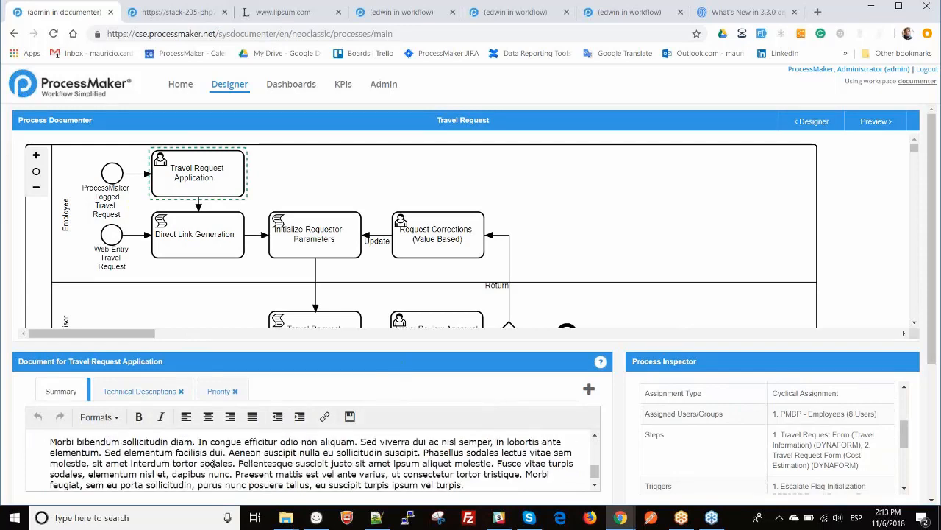
- Add a 'technical information' documentation section applying to all process elements
{"action": "left_click", "coordinate": [588, 390]}
{"action": "left_click", "coordinate": [434, 168]}
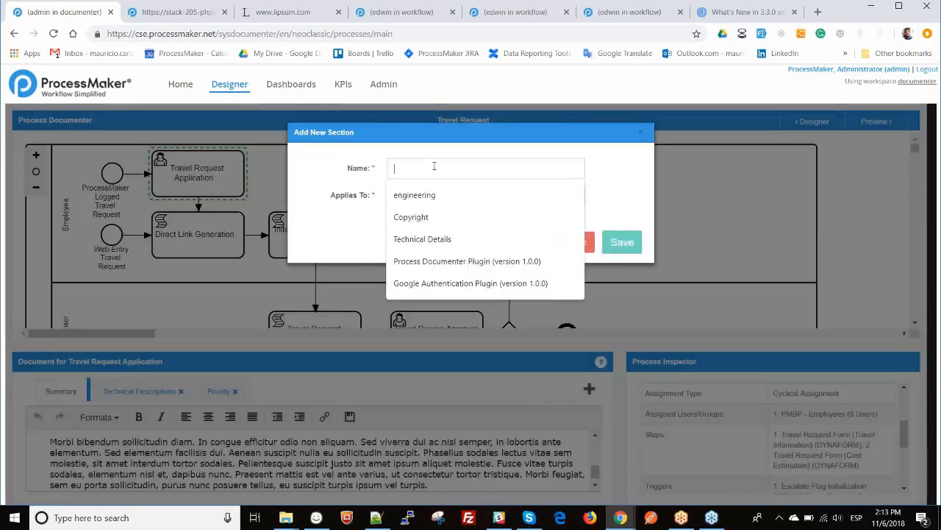
{"action": "type", "text": "tech"}
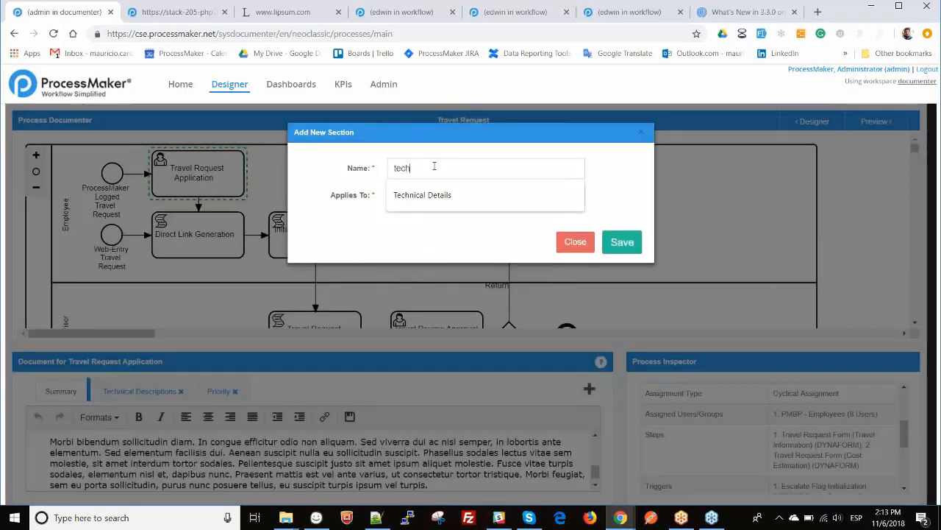
{"action": "type", "text": "nical information"}
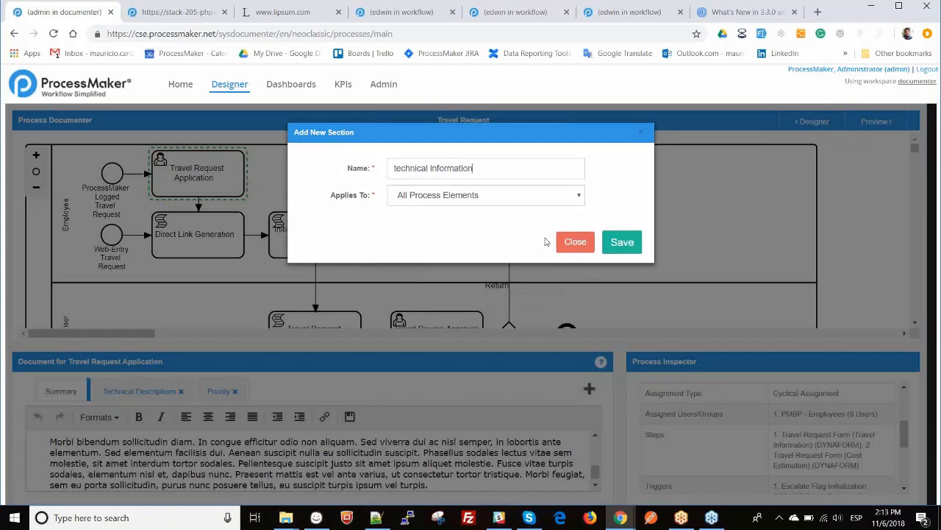
{"action": "left_click", "coordinate": [617, 247]}
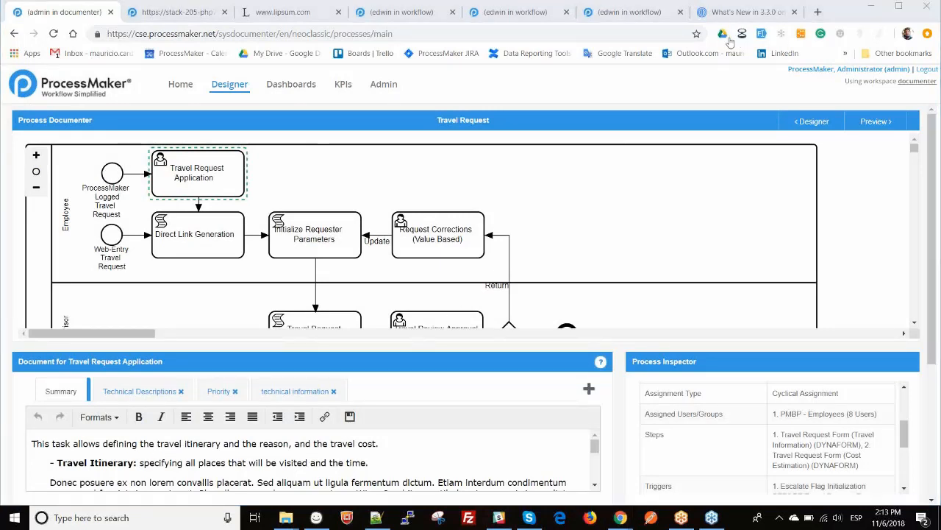
- Preview the documentation and move Web-Entry Travel Request below ProcessMaker Logged Travel Request
{"action": "left_click", "coordinate": [873, 122]}
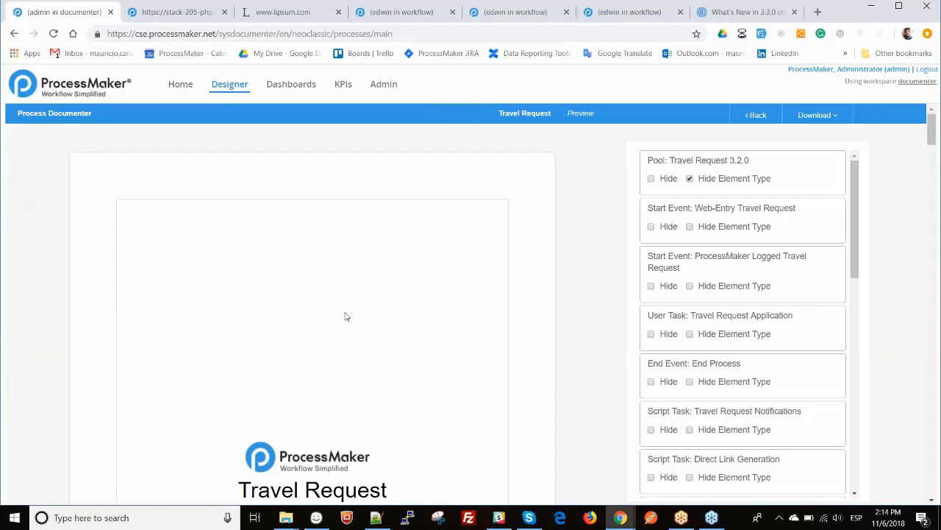
{"action": "scroll", "coordinate": [346, 315], "scroll_direction": "down", "scroll_amount": 2}
{"action": "left_click_drag", "start_coordinate": [745, 211], "coordinate": [779, 285]}
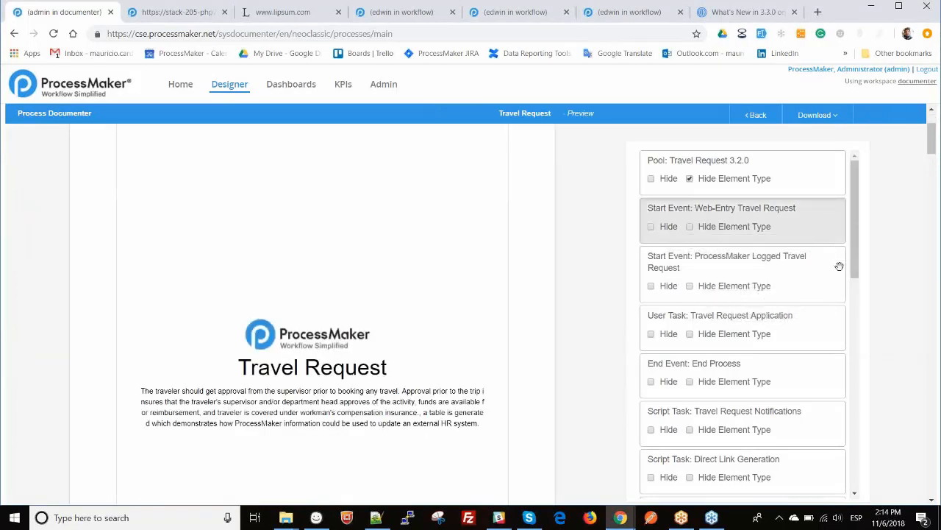
{"action": "mouse_move", "coordinate": [839, 267]}
{"action": "left_mouse_down"}
{"action": "mouse_move", "coordinate": [853, 236]}
{"action": "mouse_move", "coordinate": [821, 248]}
{"action": "mouse_move", "coordinate": [846, 235]}
{"action": "mouse_move", "coordinate": [856, 268]}
{"action": "left_mouse_up"}
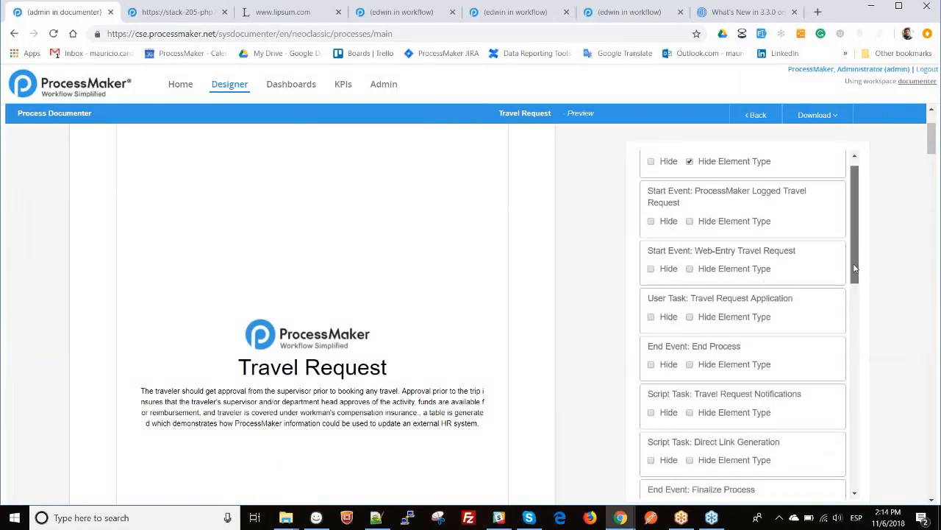
- Toggle Hide on Travel Request Notifications in the preview, leaving it shown
{"action": "scroll", "coordinate": [855, 268], "scroll_direction": "down", "scroll_amount": 2}
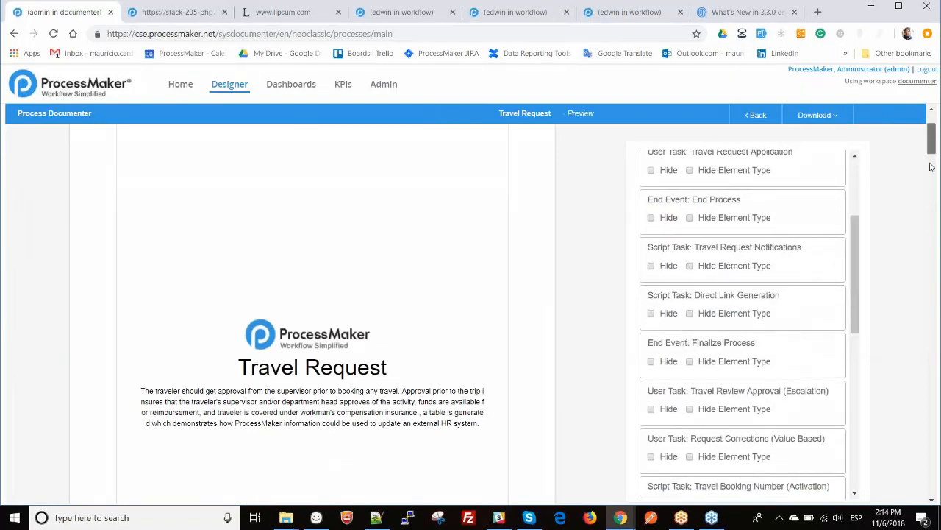
{"action": "scroll", "coordinate": [930, 176], "scroll_direction": "down", "scroll_amount": 2}
{"action": "left_click", "coordinate": [929, 190]}
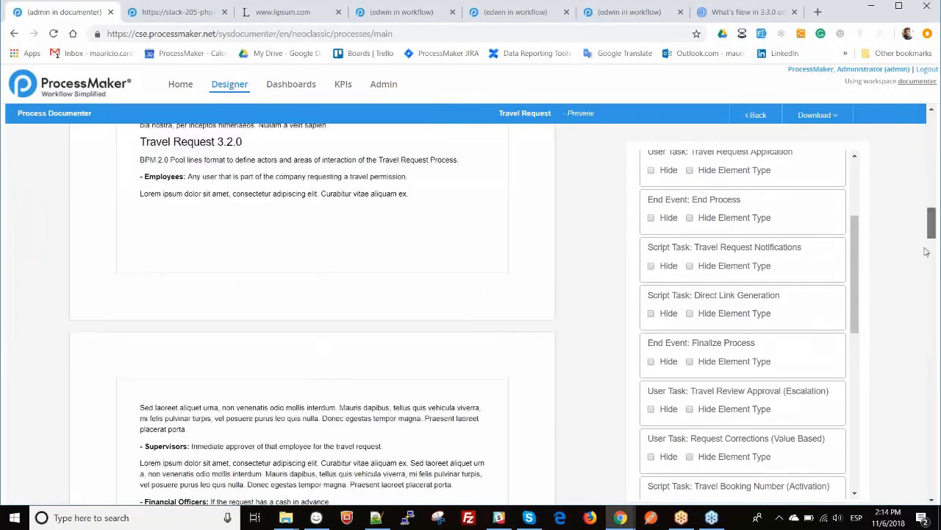
{"action": "scroll", "coordinate": [931, 220], "scroll_direction": "up", "scroll_amount": 2}
{"action": "scroll", "coordinate": [931, 220], "scroll_direction": "up", "scroll_amount": 3}
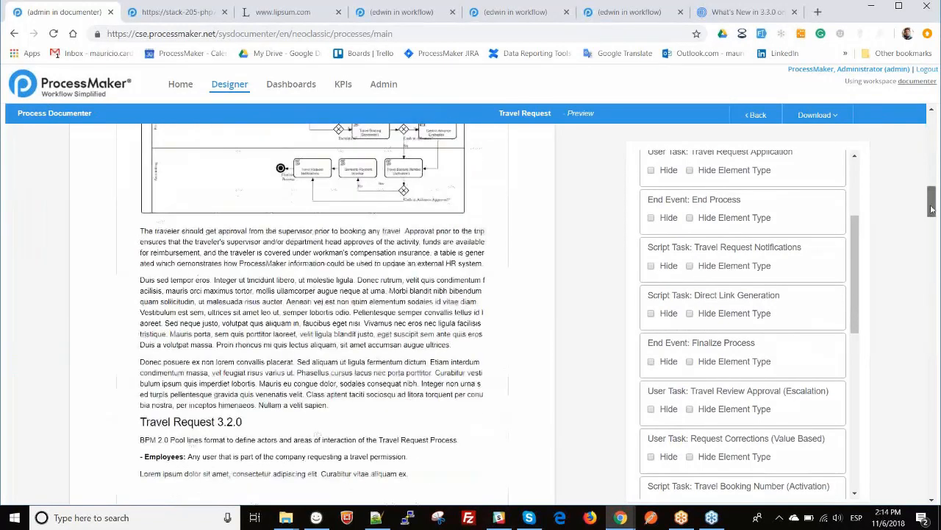
{"action": "scroll", "coordinate": [930, 221], "scroll_direction": "down", "scroll_amount": 4}
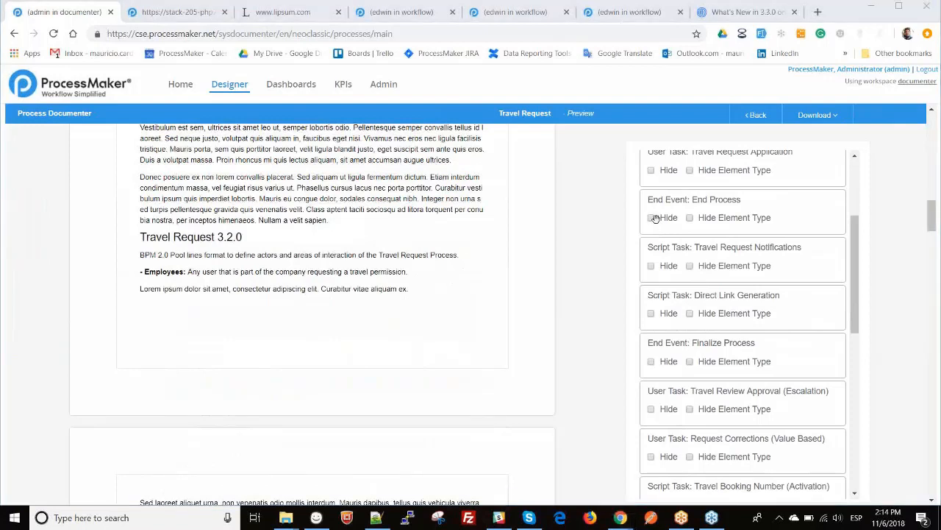
{"action": "left_click", "coordinate": [651, 266]}
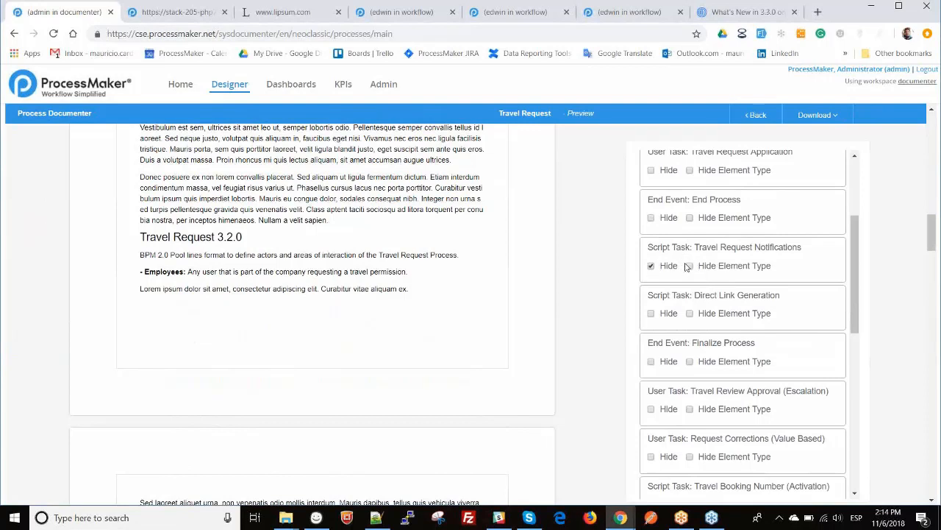
{"action": "left_click", "coordinate": [690, 266]}
{"action": "left_click", "coordinate": [651, 266]}
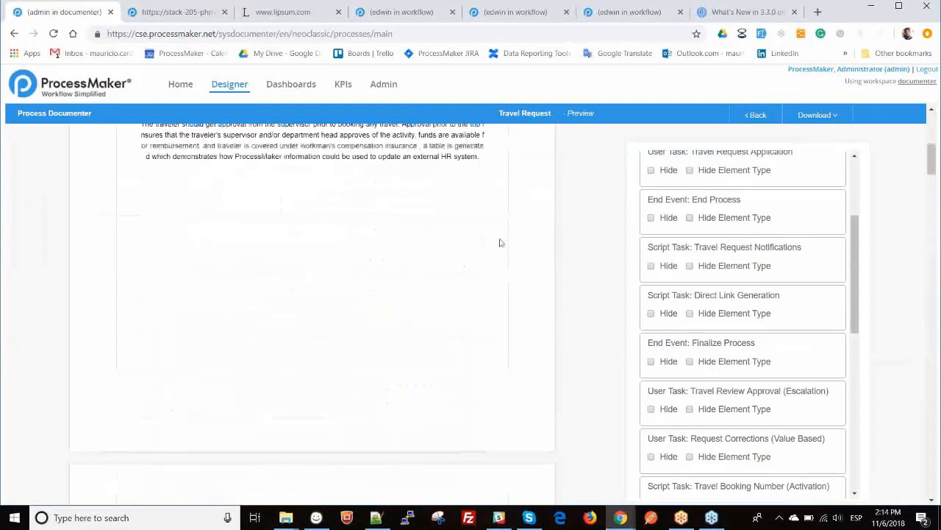
{"action": "left_click", "coordinate": [834, 118]}
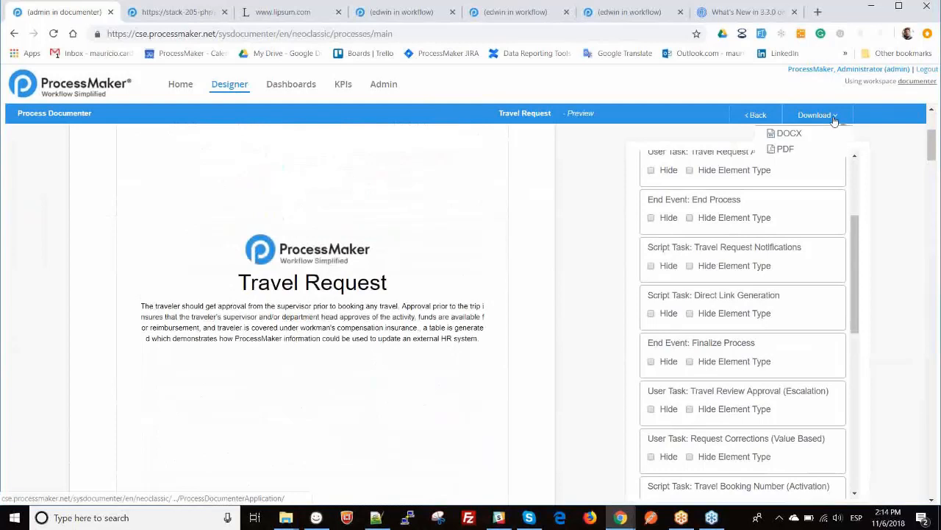
- Download the Travel Request documentation as a PDF and check the 93.8 KB file in Downloads
{"action": "left_click", "coordinate": [784, 148]}
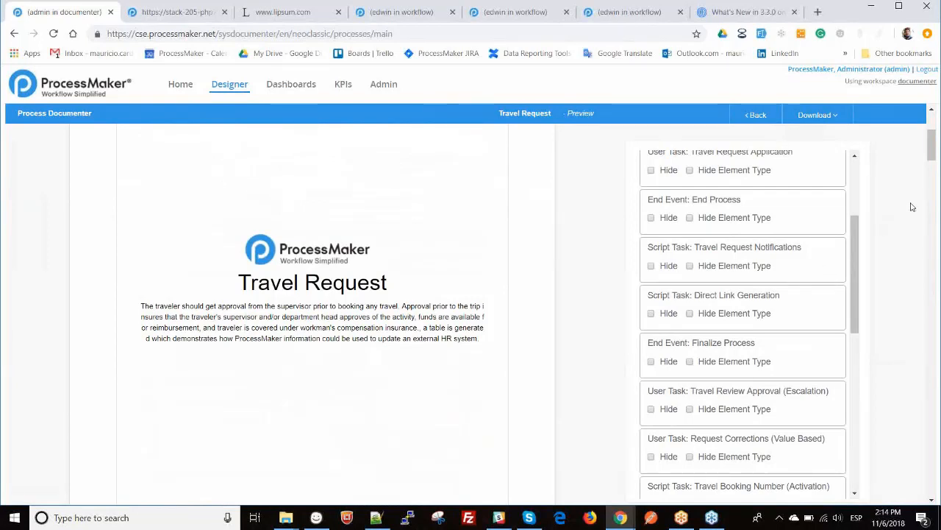
{"action": "key", "text": "ctrl+j"}
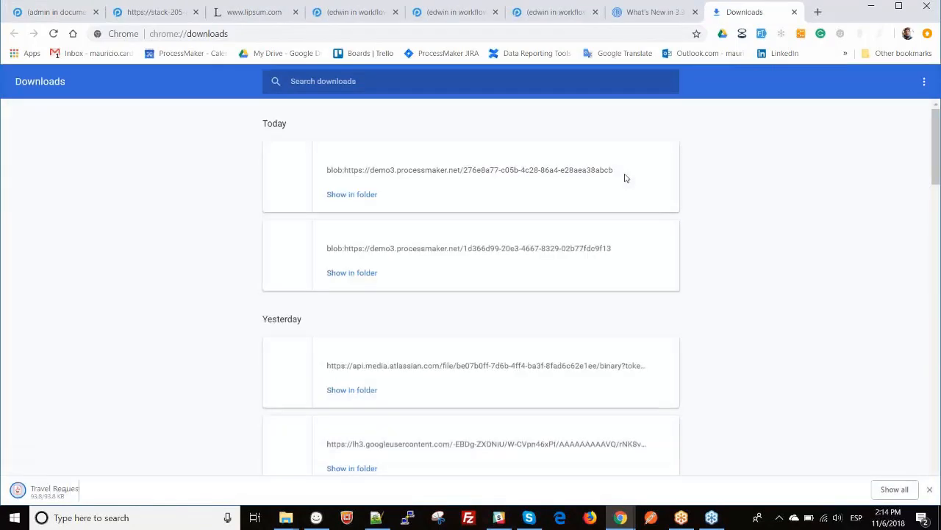
- Open the downloaded 7-page Travel Request (1).pdf, then return to the documenter preview
{"action": "left_click", "coordinate": [363, 155]}
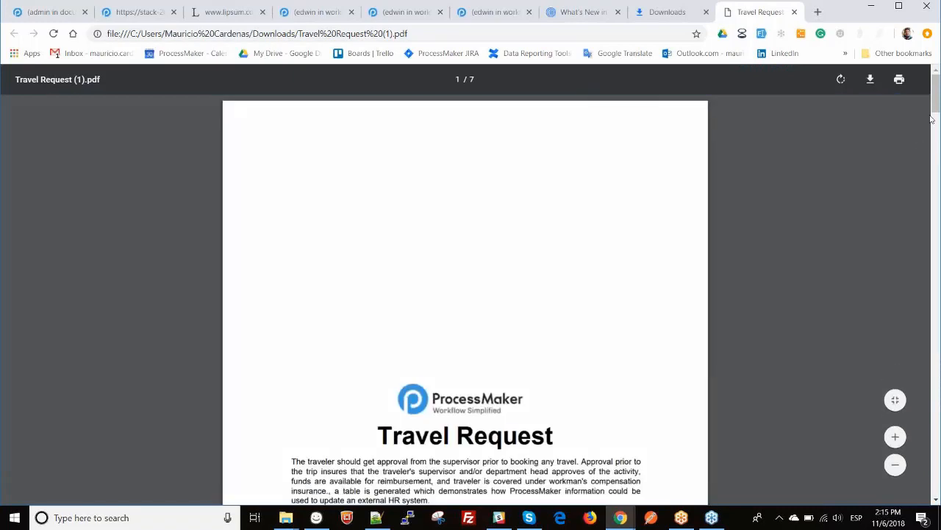
{"action": "mouse_move", "coordinate": [937, 99]}
{"action": "left_mouse_down"}
{"action": "mouse_move", "coordinate": [935, 145]}
{"action": "mouse_move", "coordinate": [936, 97]}
{"action": "left_mouse_up"}
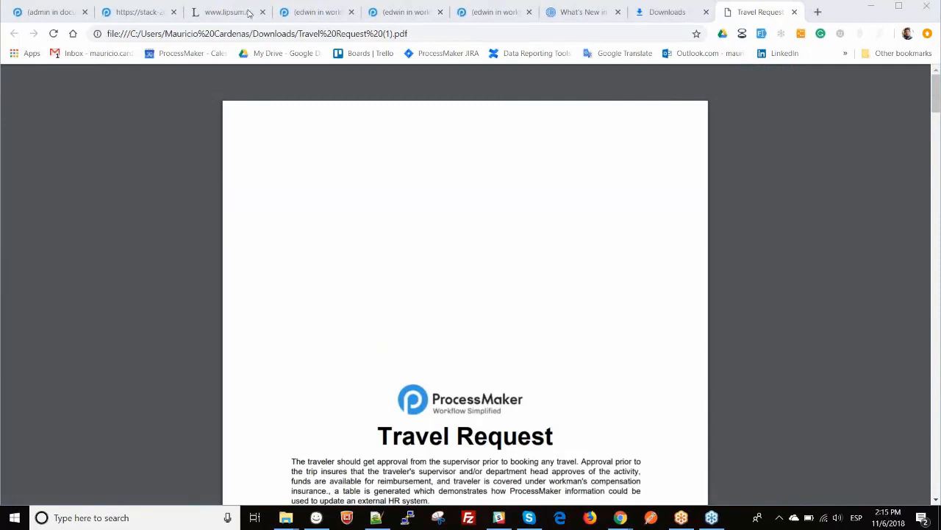
{"action": "left_click", "coordinate": [46, 14]}
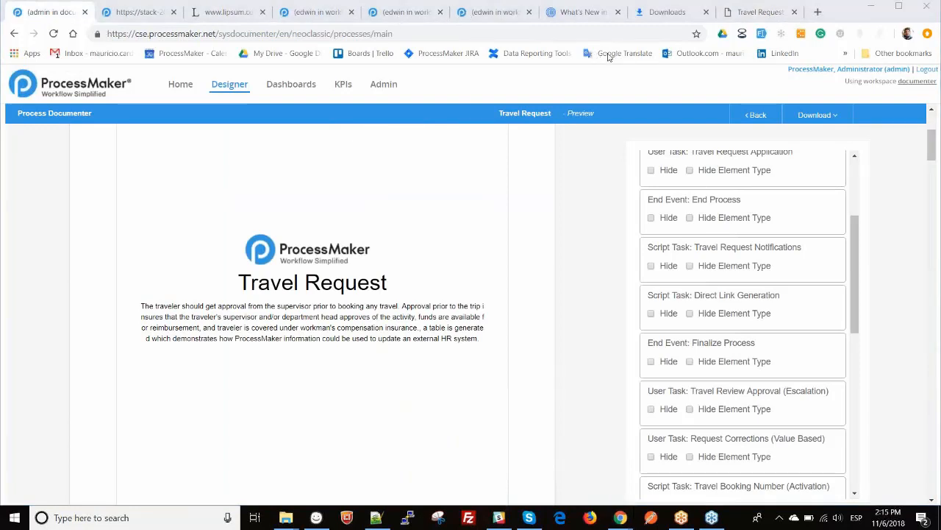
- Go to Admin > Plugins > Process Documenter Settings and start a new section
{"action": "left_click", "coordinate": [384, 85]}
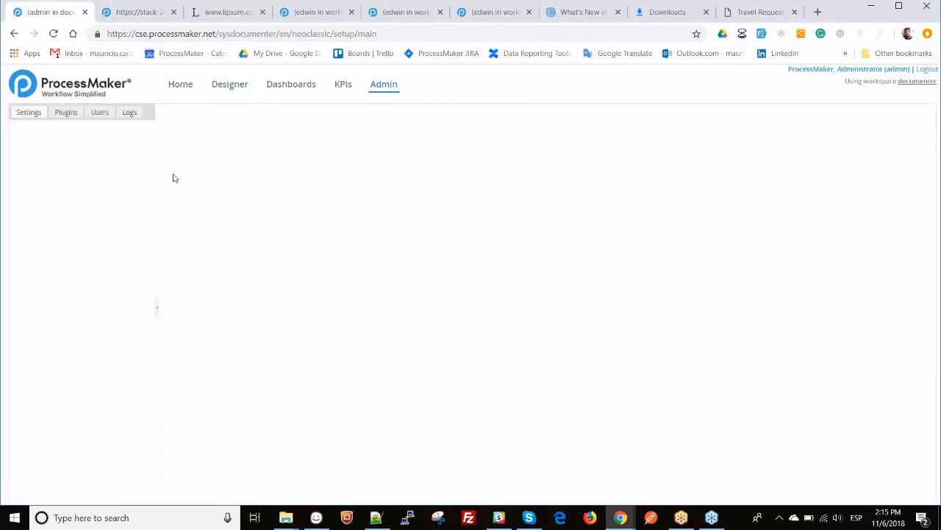
{"action": "left_click", "coordinate": [70, 114]}
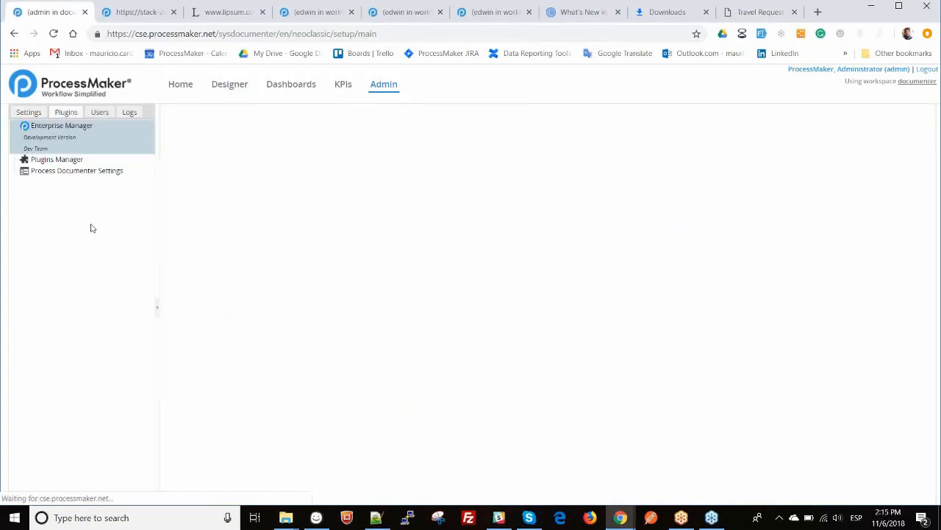
{"action": "left_click", "coordinate": [73, 174]}
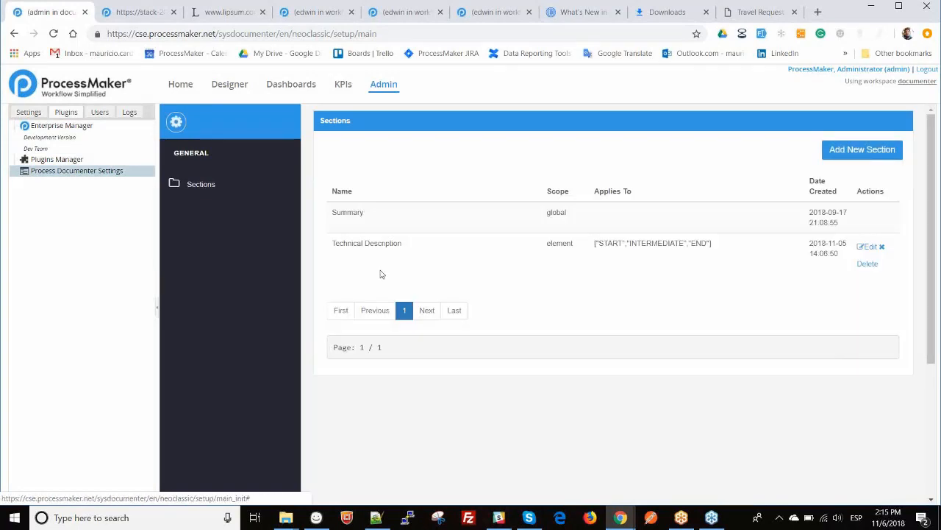
{"action": "left_click", "coordinate": [863, 156]}
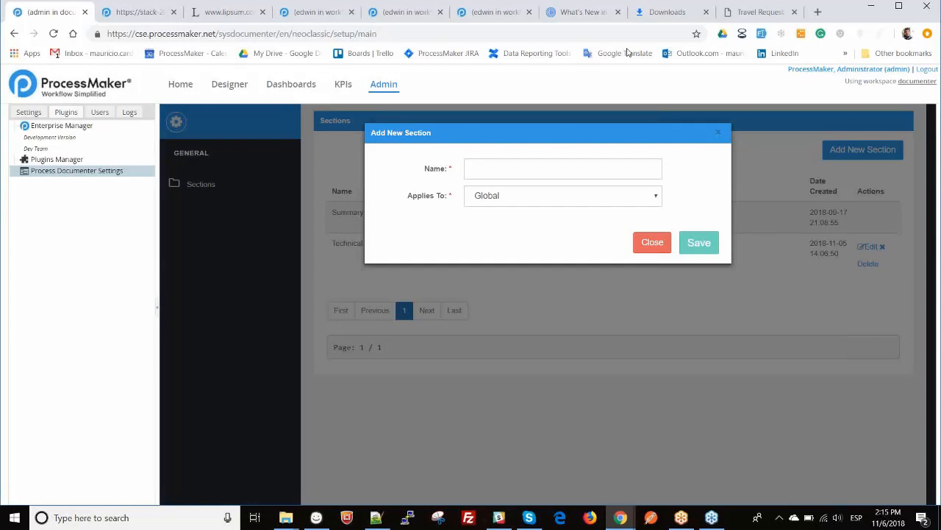
- Save a 'Details' section for Some Elements: events, excluding Start and End Events
{"action": "left_click", "coordinate": [541, 196]}
{"action": "left_click", "coordinate": [516, 228]}
{"action": "left_click", "coordinate": [505, 170]}
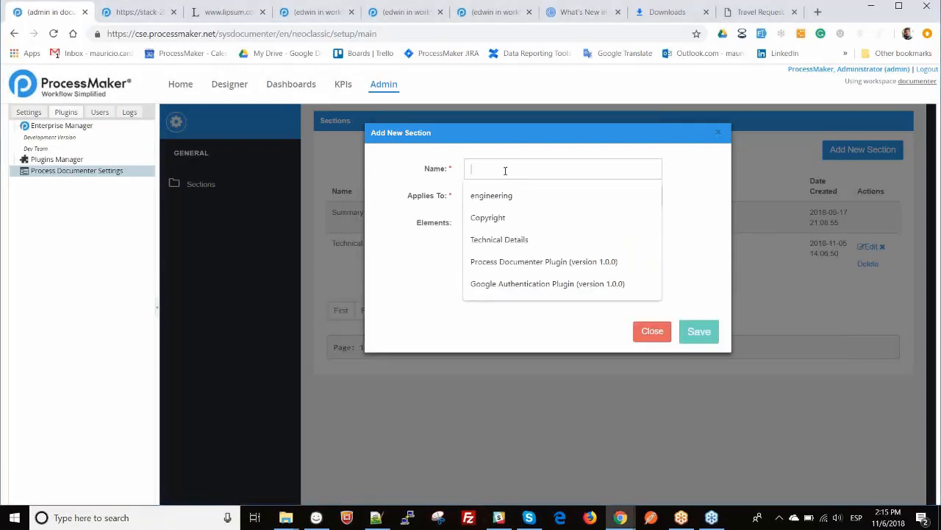
{"action": "type", "text": "Details"}
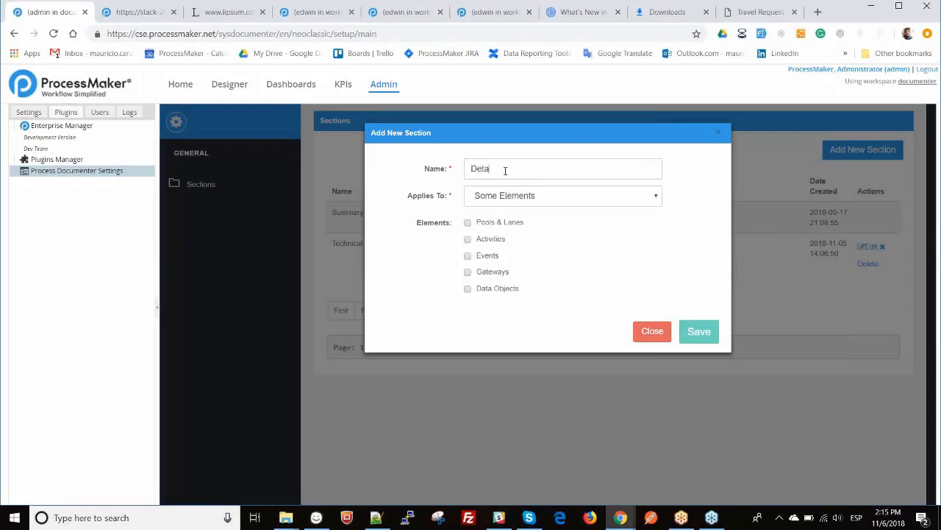
{"action": "left_click", "coordinate": [467, 255]}
{"action": "left_click", "coordinate": [478, 272]}
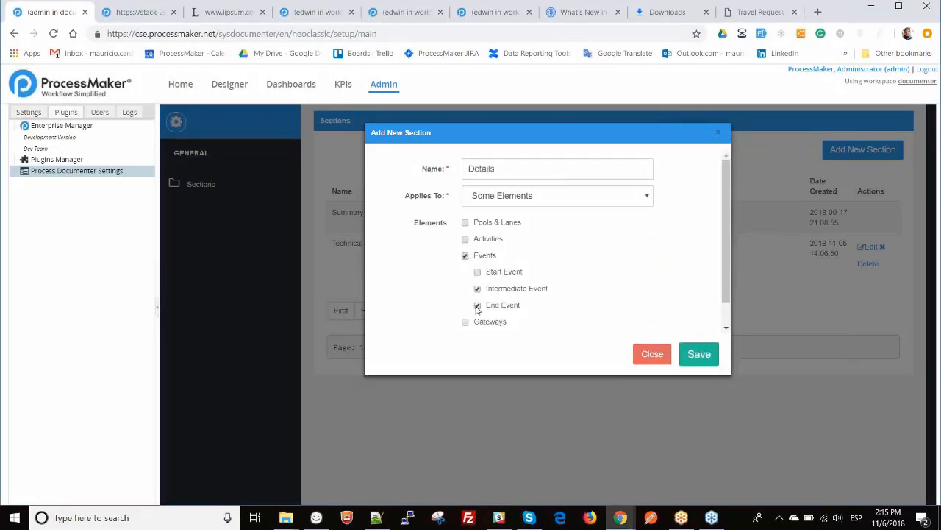
{"action": "left_click", "coordinate": [477, 305]}
{"action": "left_click", "coordinate": [698, 355]}
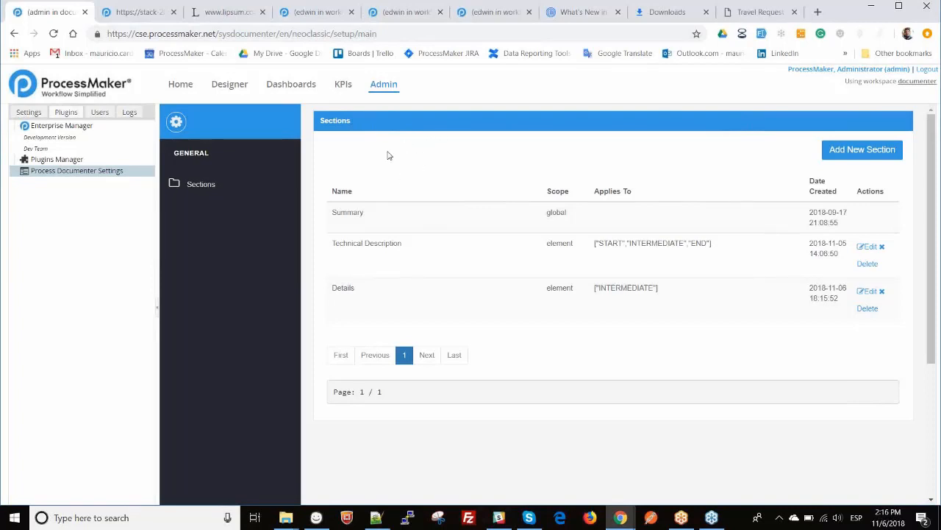
{"action": "left_click", "coordinate": [137, 13]}
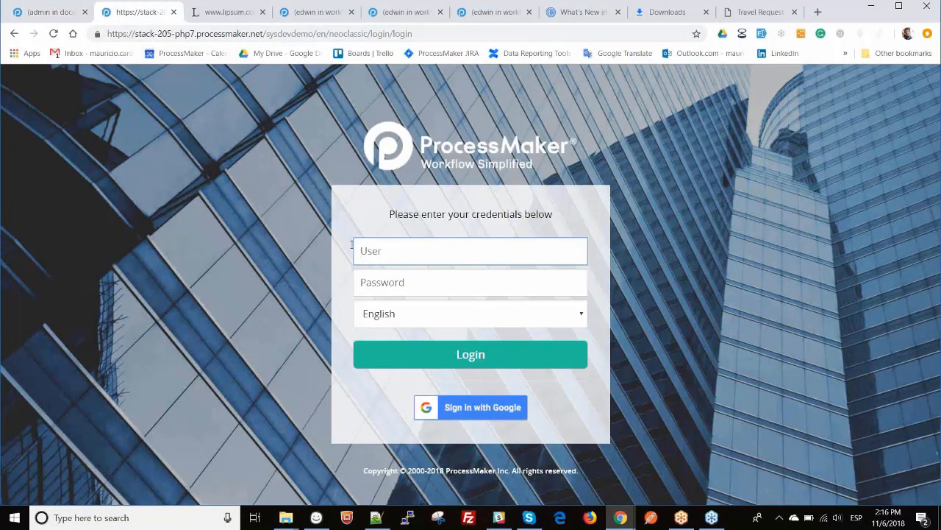
- Log into the sysdevdemo workspace with the admin credentials and show the Admin Users list
{"action": "type", "text": "admin"}
{"action": "key", "text": "Tab"}
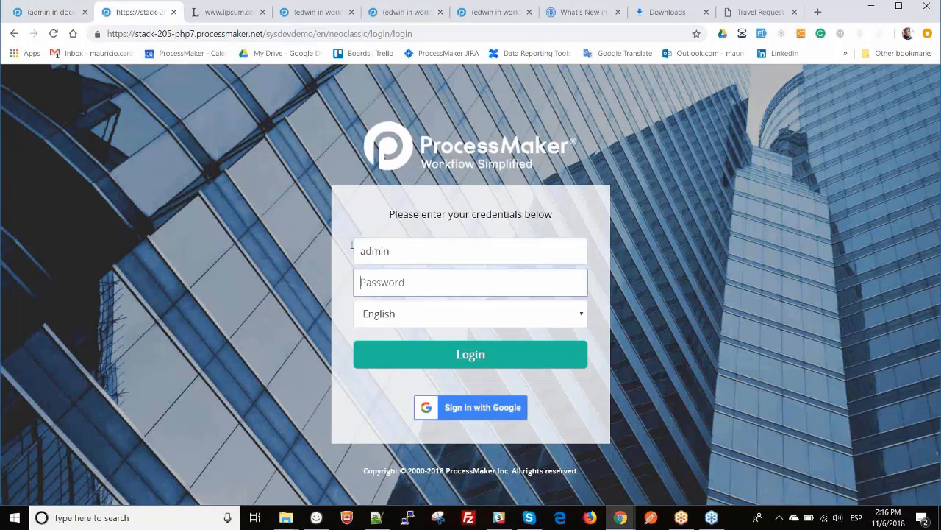
{"action": "type", "text": "admin"}
{"action": "key", "text": "Return"}
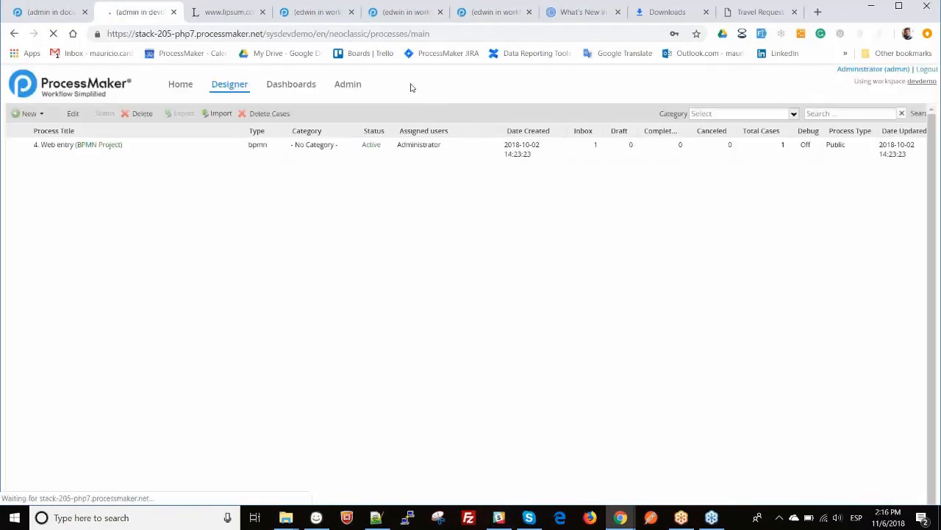
{"action": "left_click", "coordinate": [350, 85]}
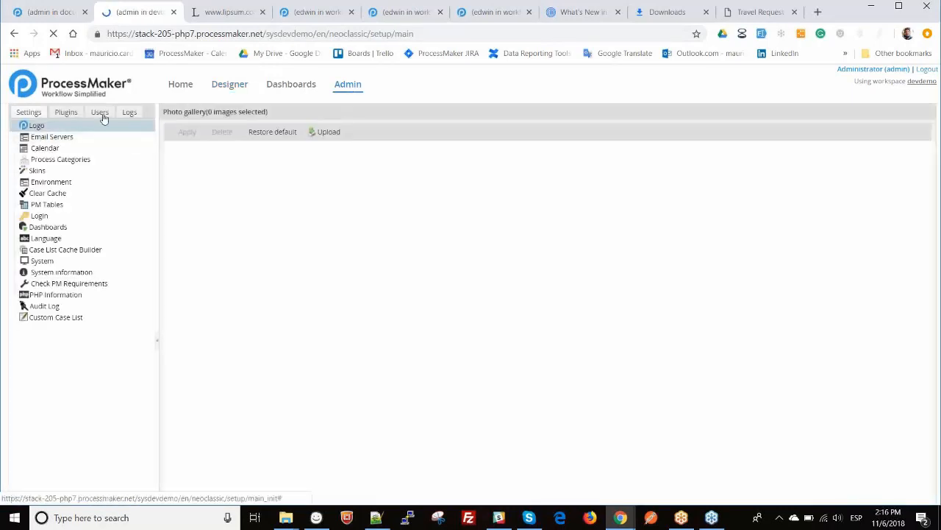
{"action": "left_click", "coordinate": [100, 114]}
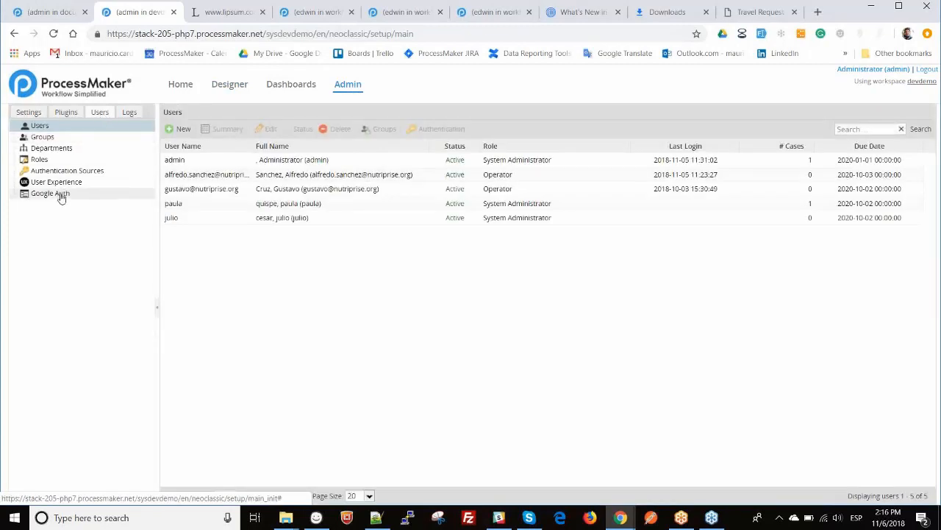
- Show Google Auth settings with Google Authentication enabled for the nutriprise.org domain
{"action": "left_click", "coordinate": [62, 197]}
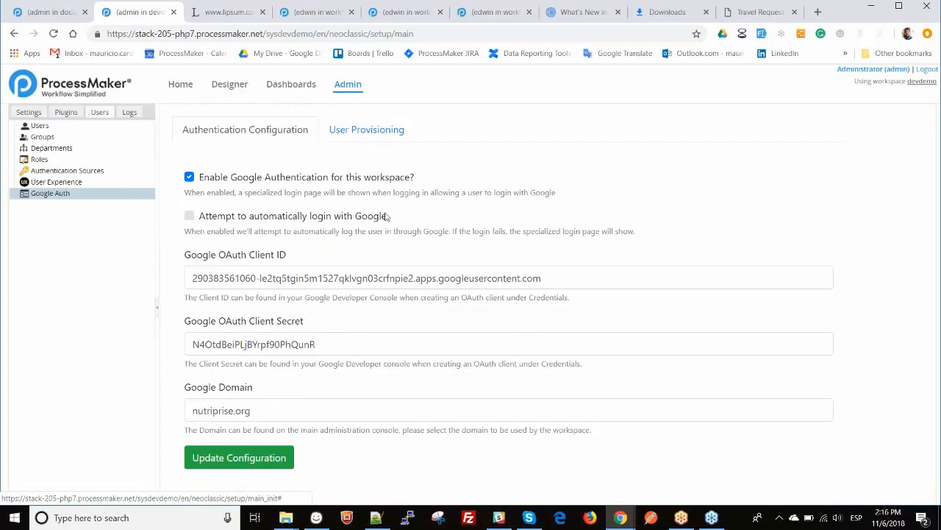
- View Google Auth User Provisioning, where nutriprise.org syncs all users
{"action": "left_click", "coordinate": [370, 132]}
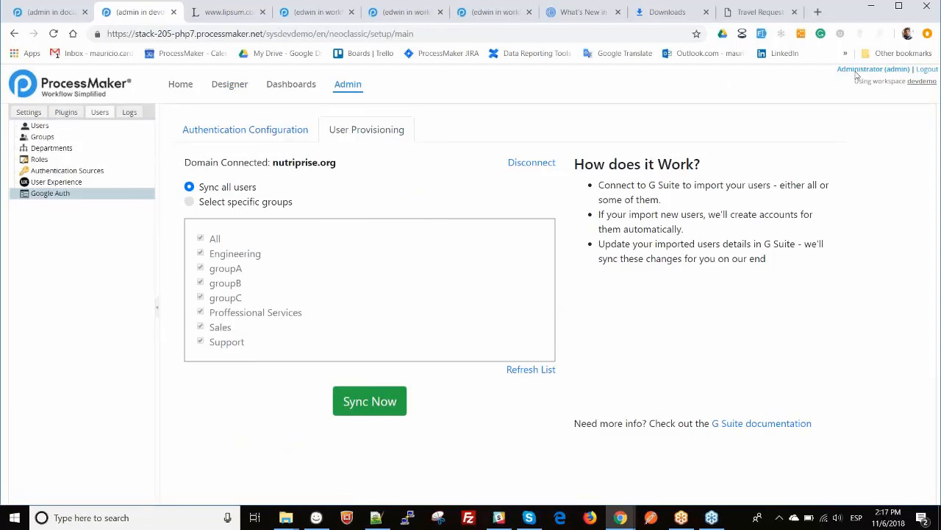
- Log out and start Sign in with Google, choosing the organisation's account
{"action": "left_click", "coordinate": [930, 74]}
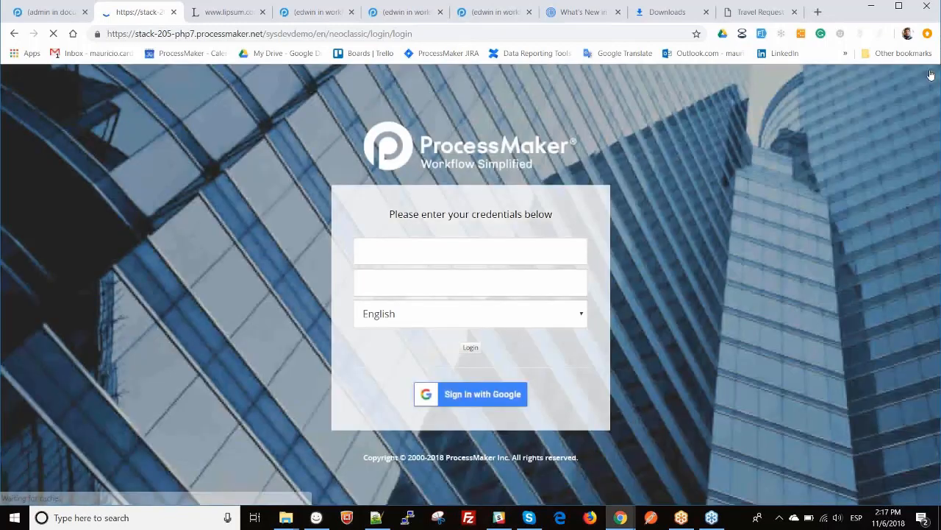
{"action": "left_click", "coordinate": [479, 414]}
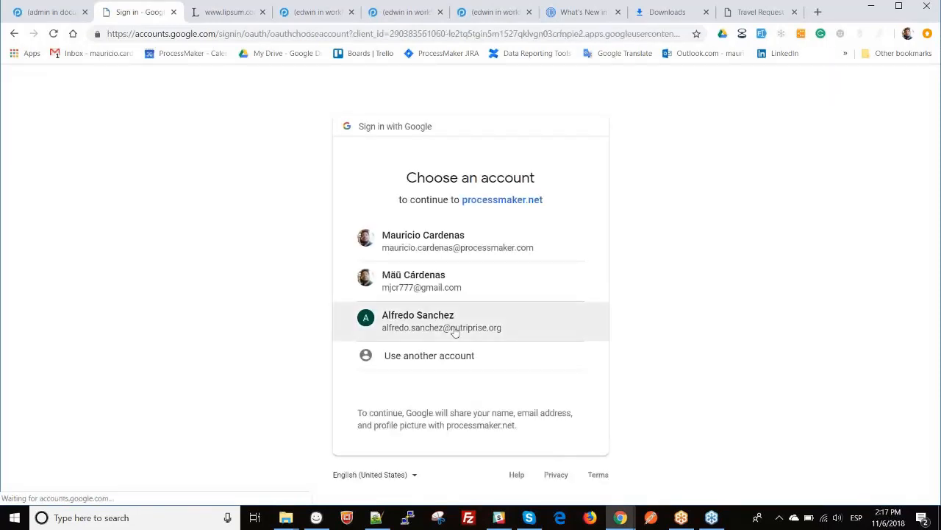
{"action": "left_click", "coordinate": [434, 323]}
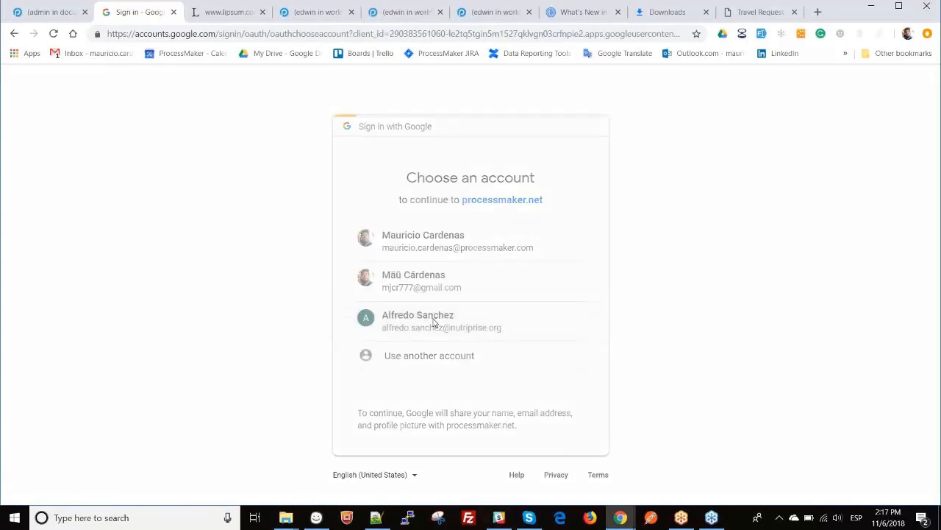